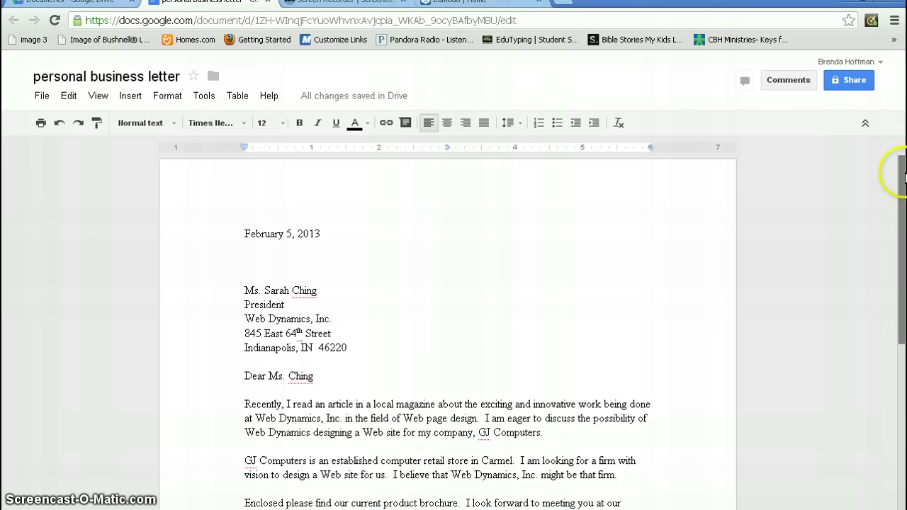
Read through the parts of the personal business letter, from the date line to the enclosure and copy notations
left_click(900, 177)
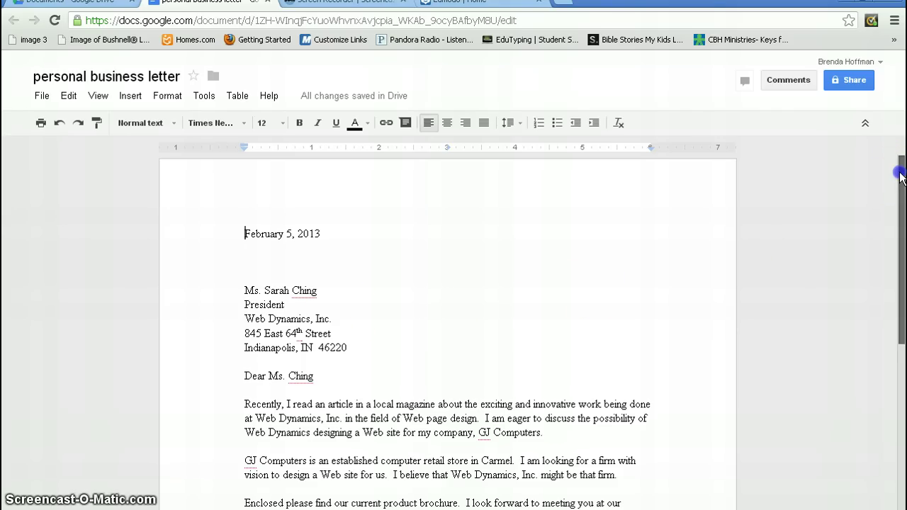
mouse_move(900, 173)
left_mouse_down()
mouse_move(902, 268)
mouse_move(900, 166)
left_mouse_up()
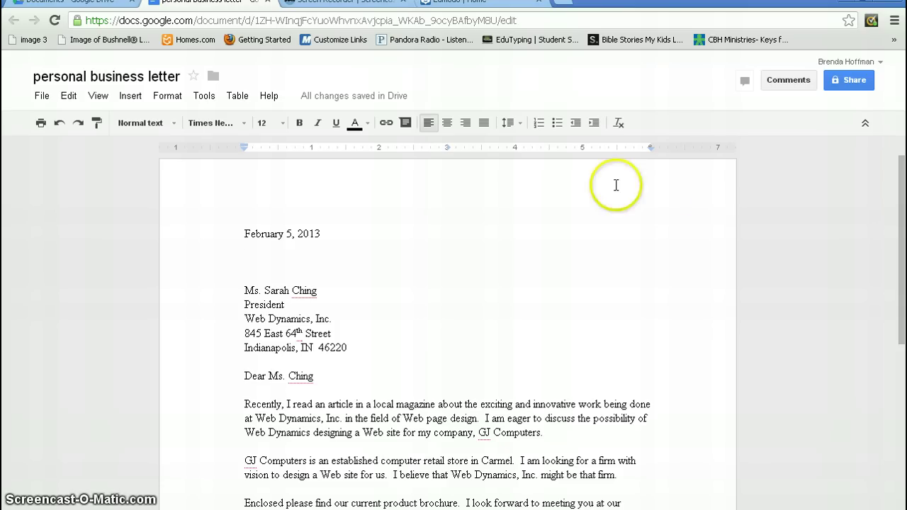
left_click(899, 199)
mouse_move(900, 198)
left_mouse_down()
mouse_move(901, 275)
mouse_move(896, 200)
left_mouse_up()
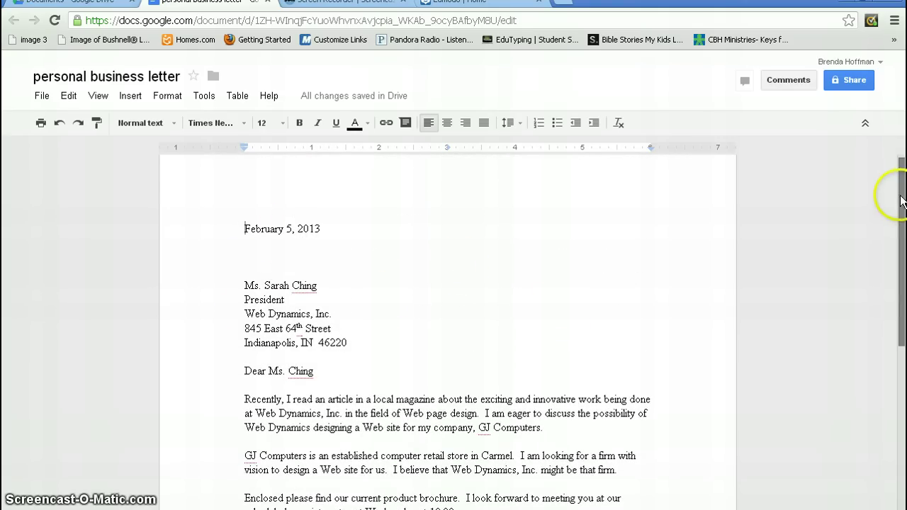
left_click_drag(896, 202, 901, 315)
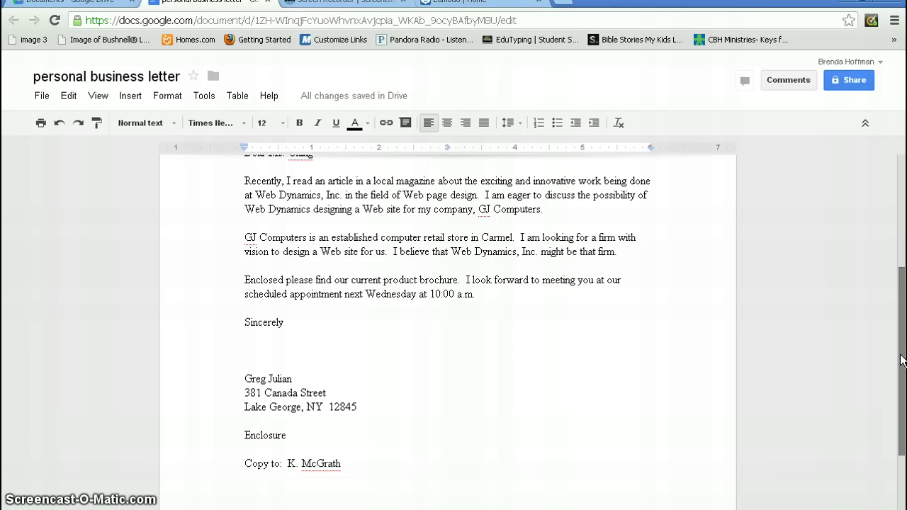
left_click_drag(901, 361, 901, 249)
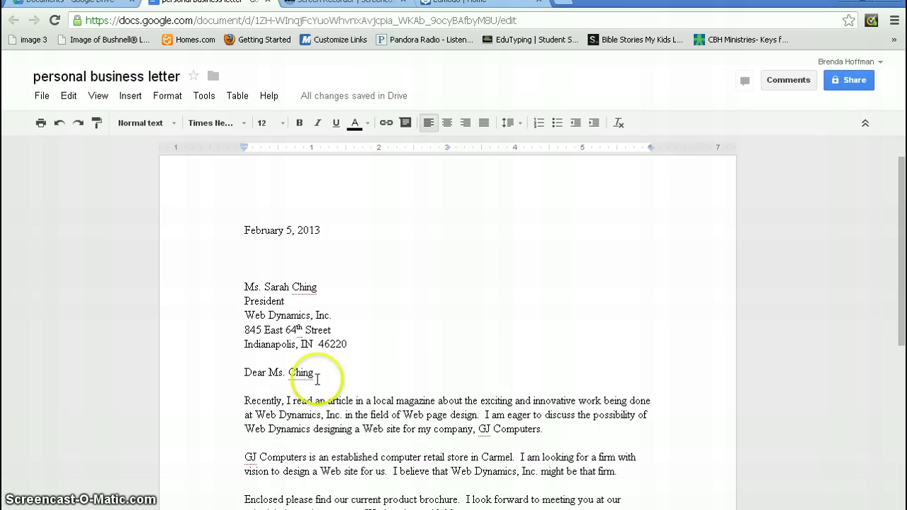
left_click(903, 241)
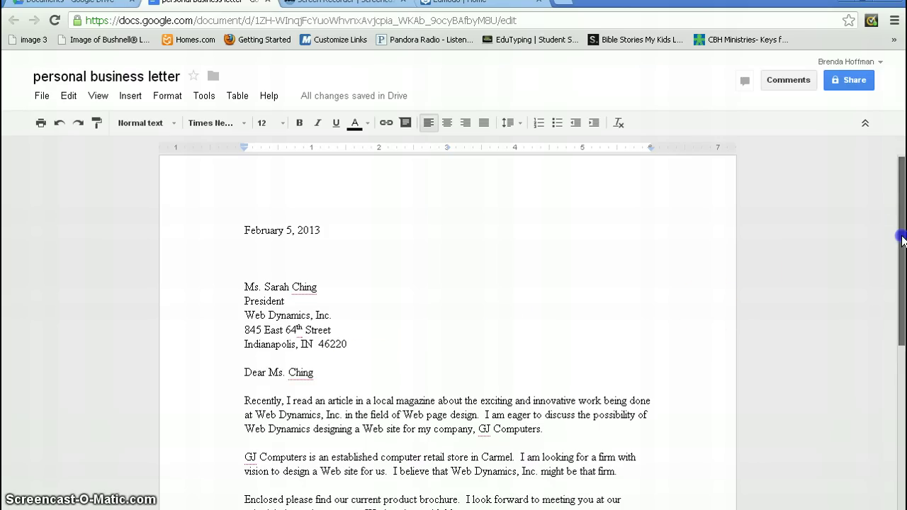
left_click_drag(902, 241, 902, 282)
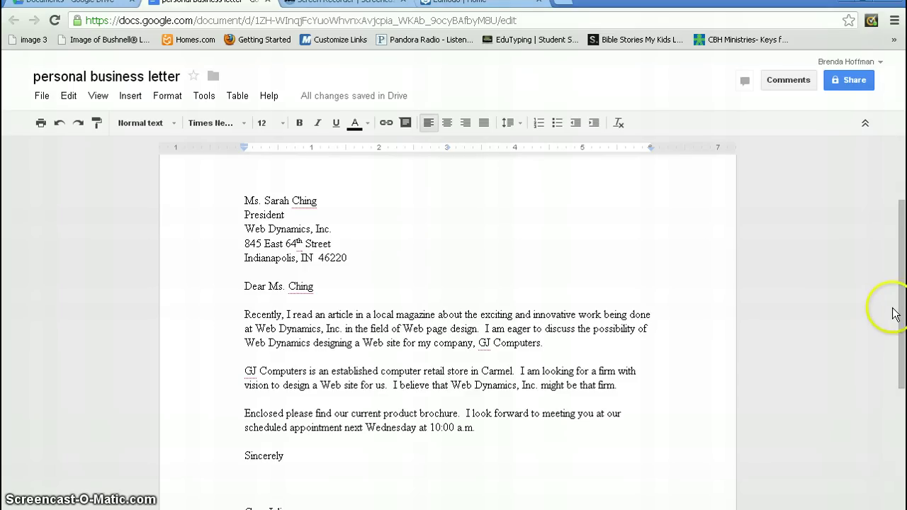
scroll(899, 305, "down", 3)
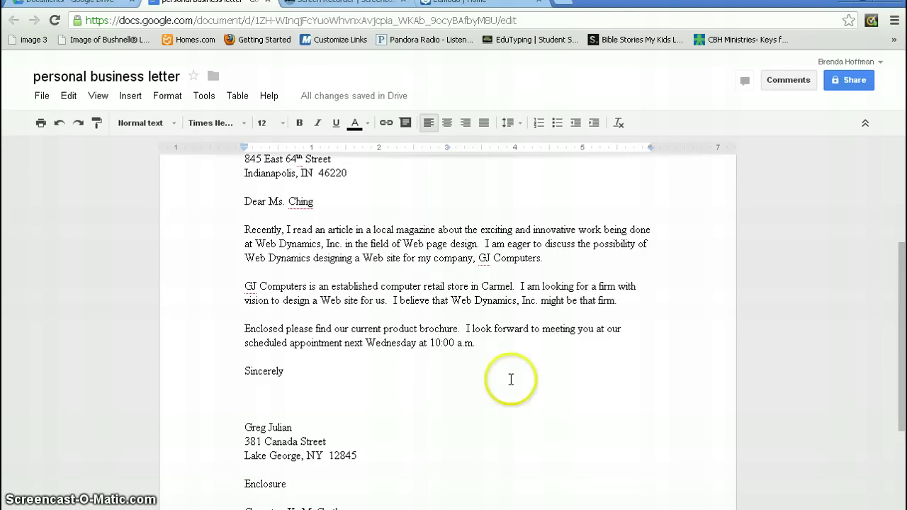
left_click(899, 309)
left_click_drag(899, 309, 901, 336)
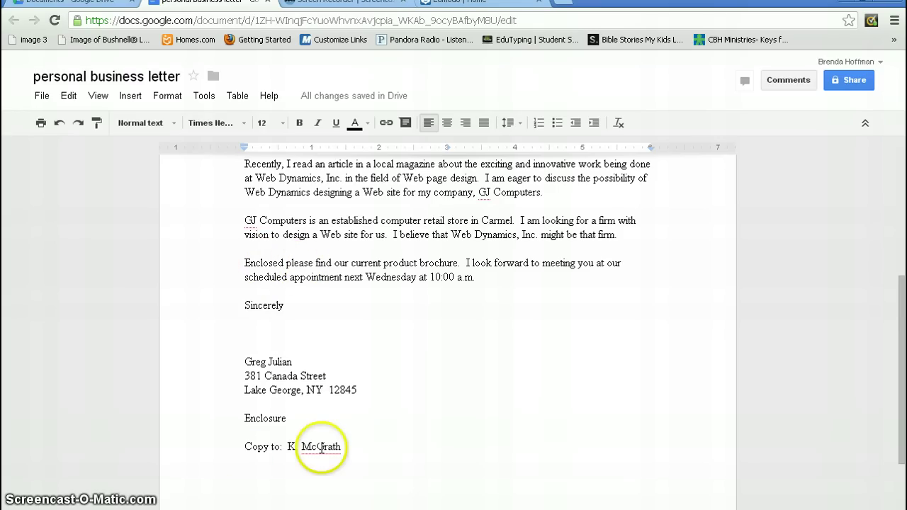
type(".")
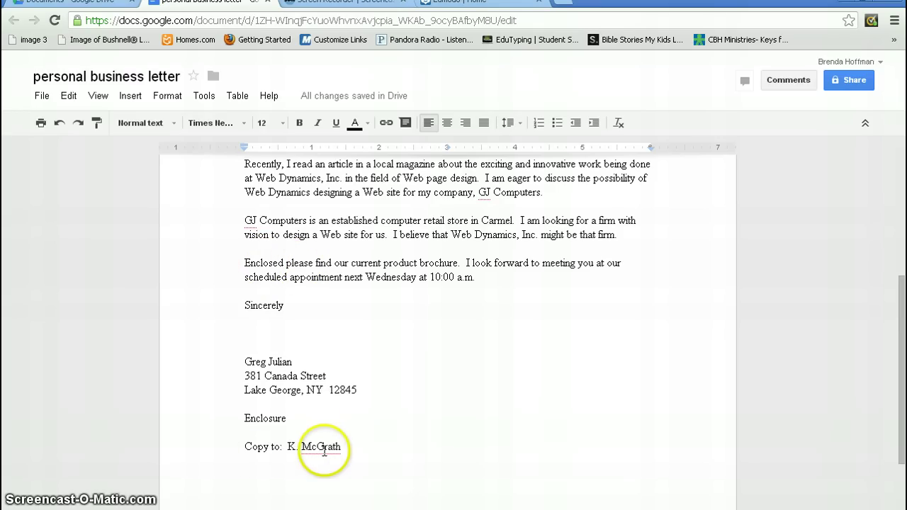
left_click_drag(901, 379, 895, 283)
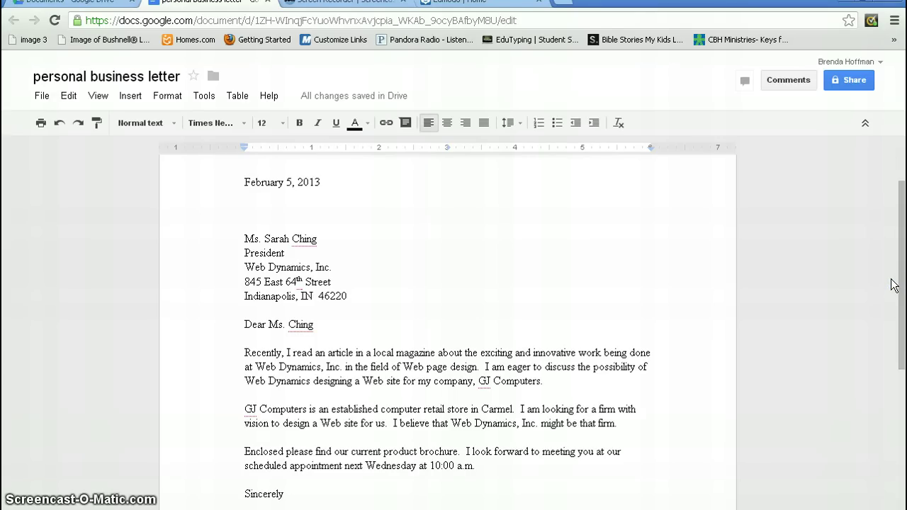
left_click_drag(901, 221, 897, 336)
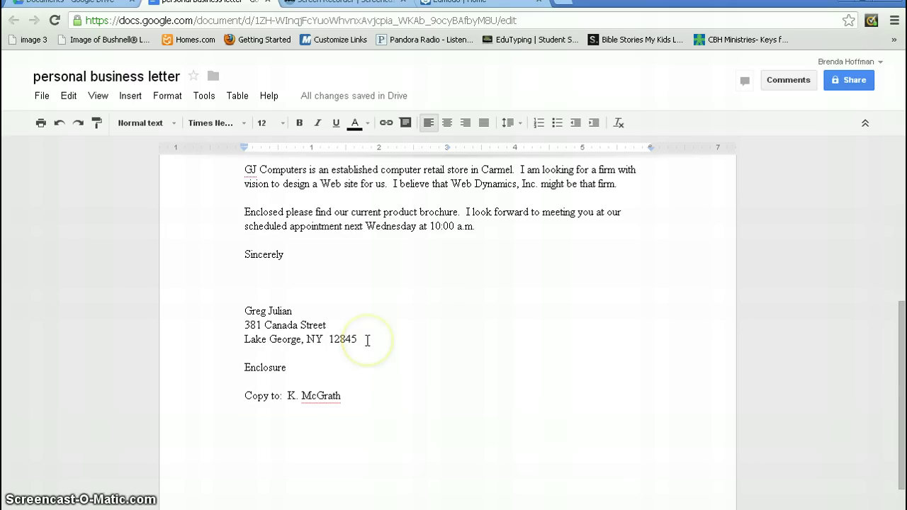
left_click_drag(894, 371, 898, 209)
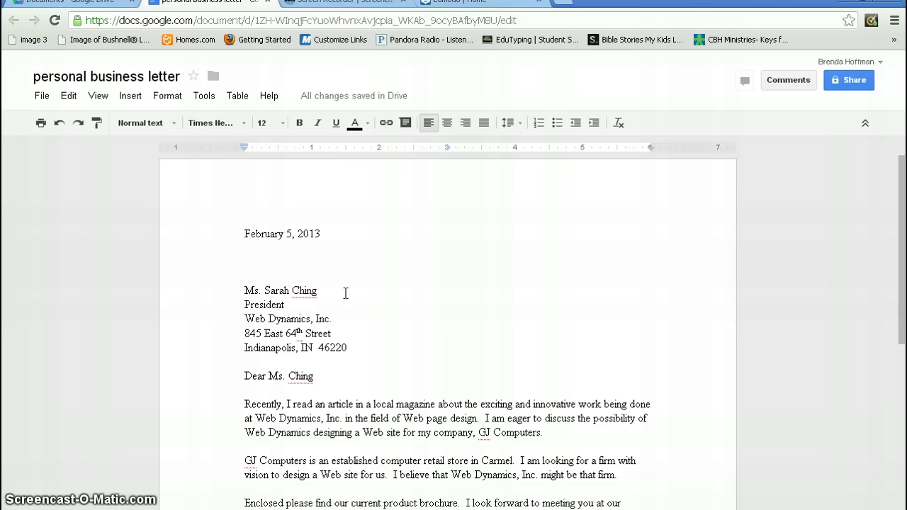
Check the blank lines between the date and the inside address, and between the closing and the sender's name
left_click(244, 244)
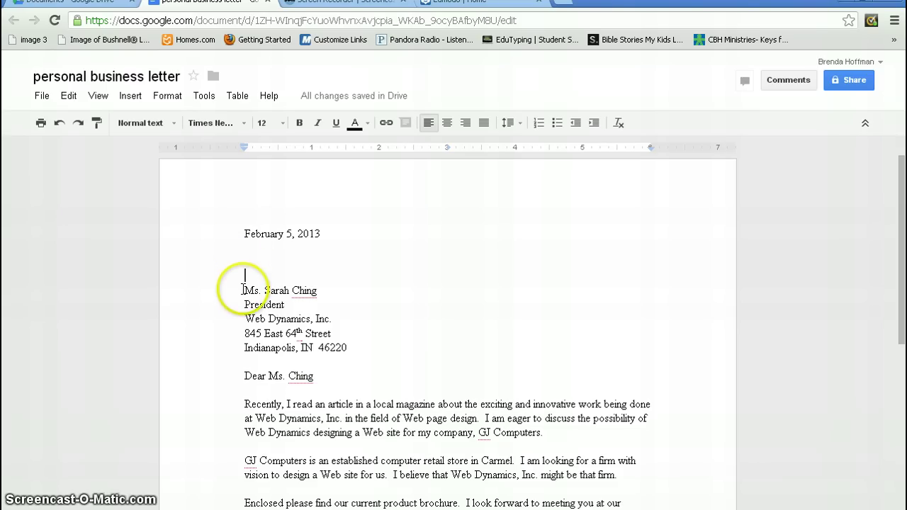
left_click(243, 290)
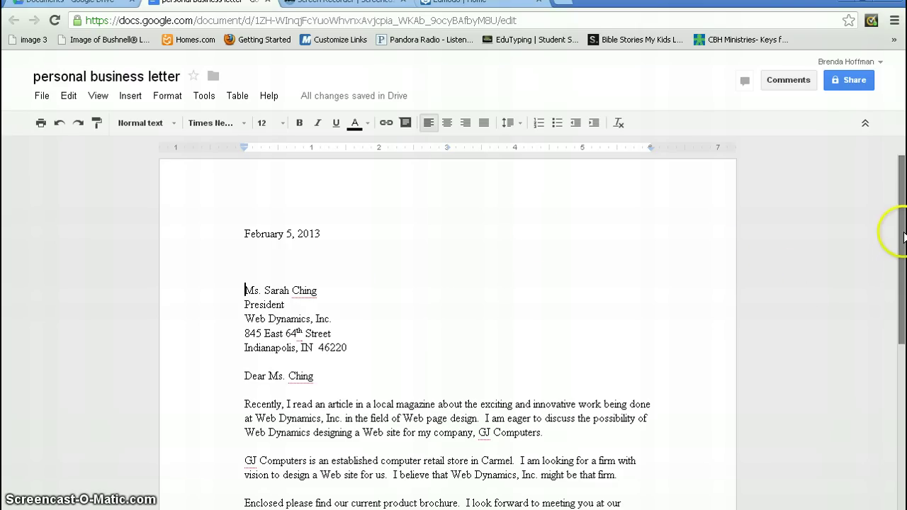
left_click_drag(903, 237, 903, 309)
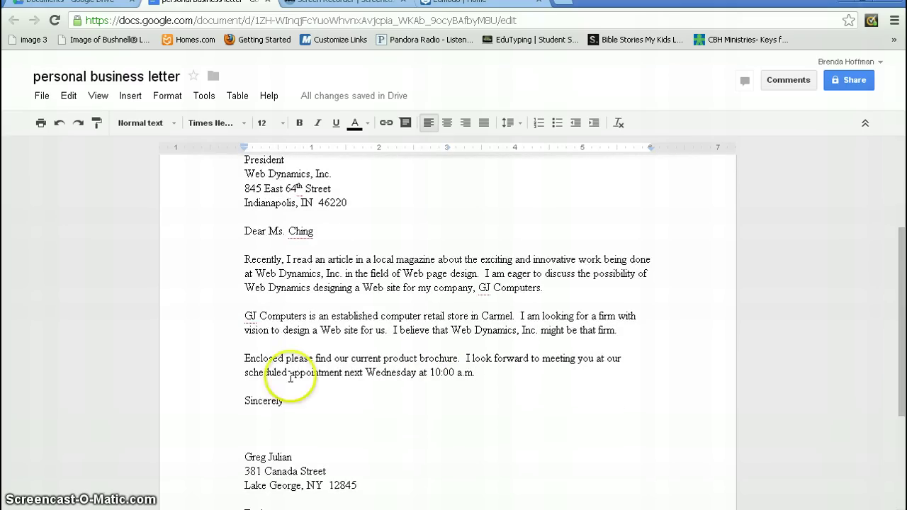
left_click(247, 414)
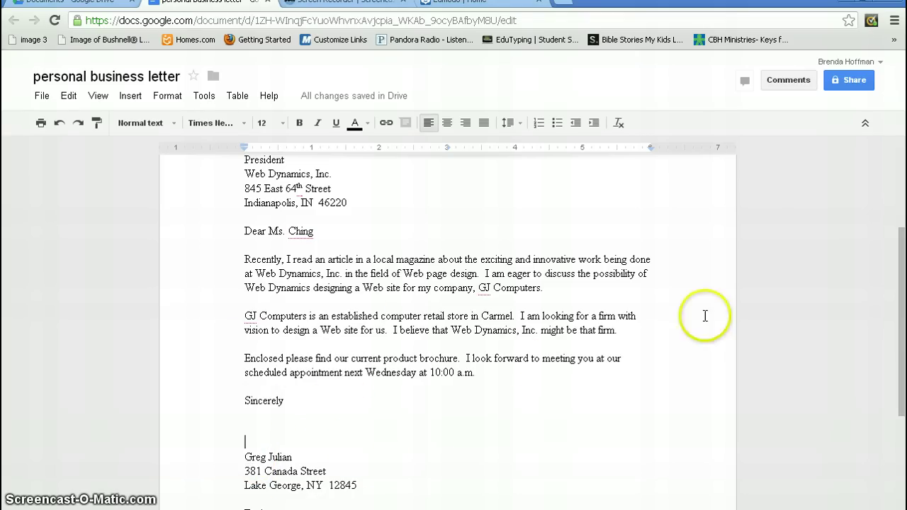
left_click_drag(901, 311, 898, 213)
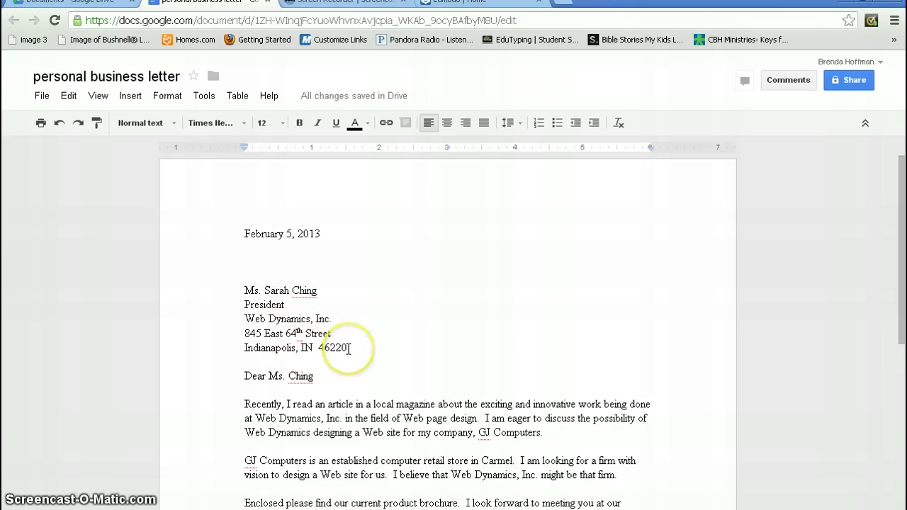
Check the blank lines separating the inside address, salutation, body paragraphs, closing and end notations
left_click(251, 362)
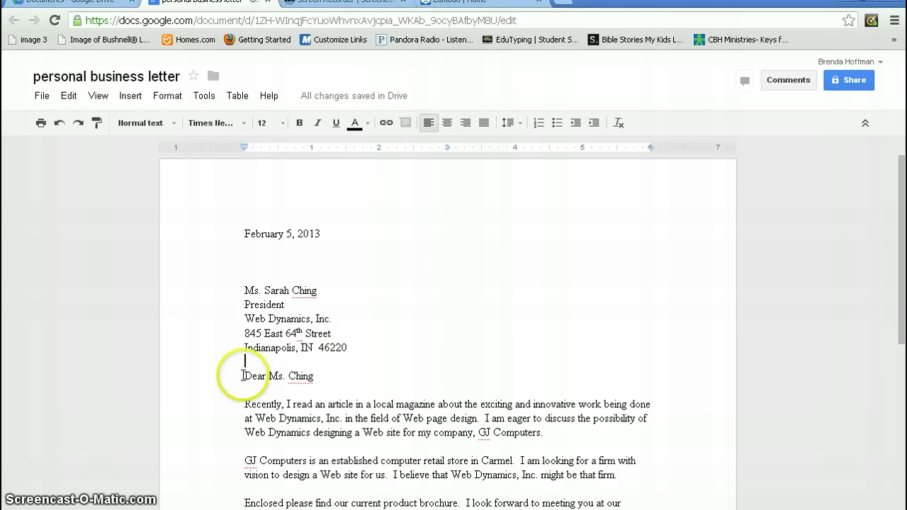
left_click(246, 375)
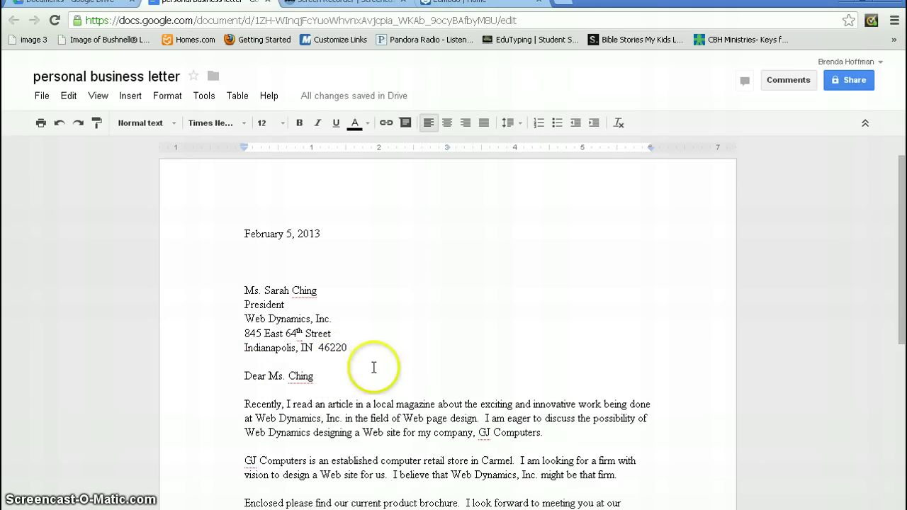
left_click(250, 393)
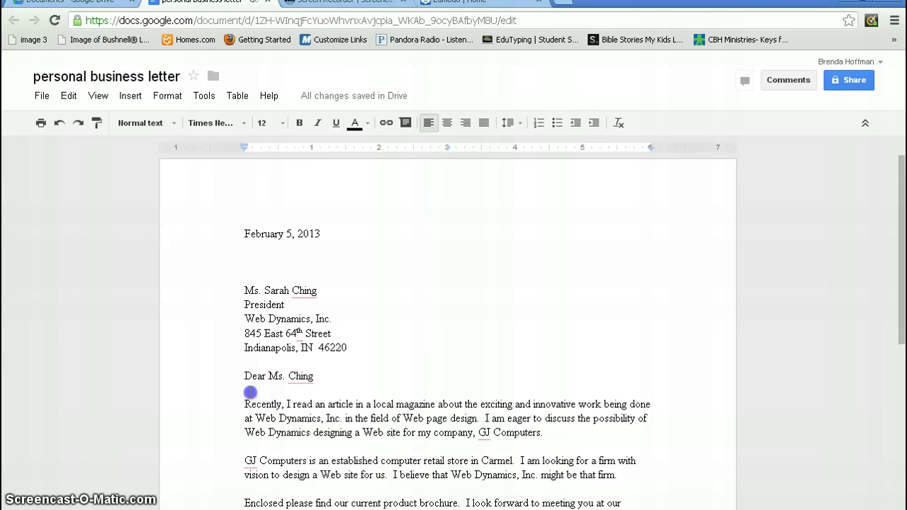
left_click(245, 403)
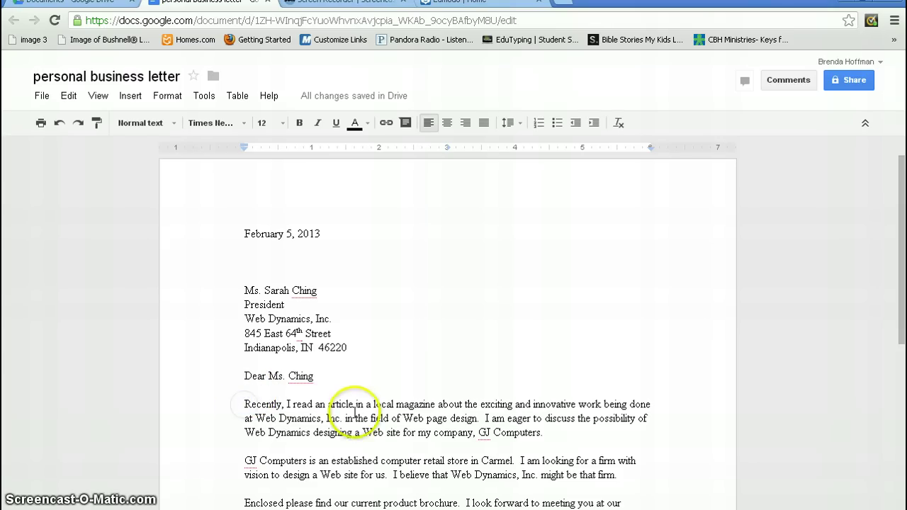
left_click(255, 448)
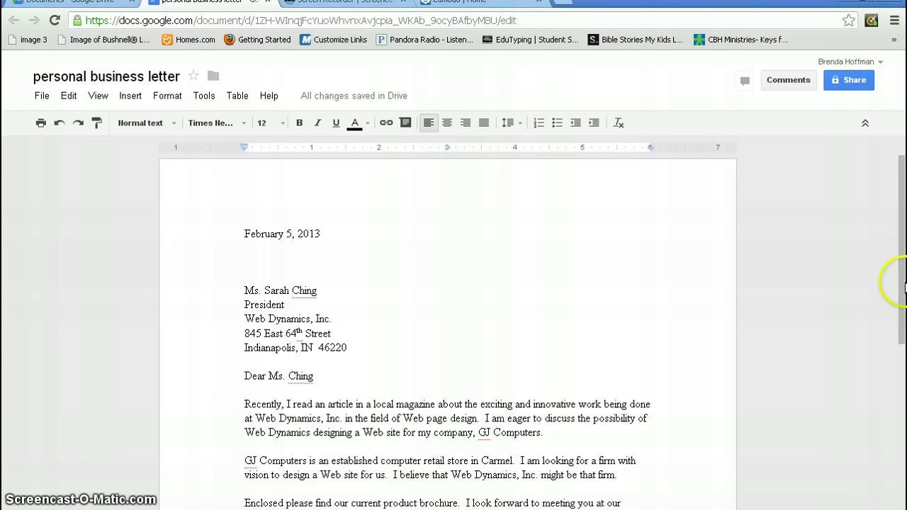
left_click_drag(898, 266, 901, 321)
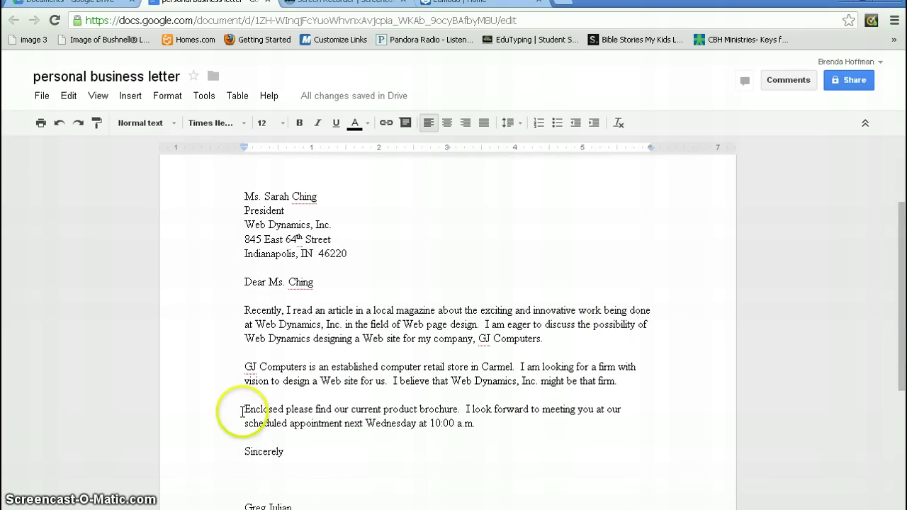
key("Up")
key("Up")
key("Up")
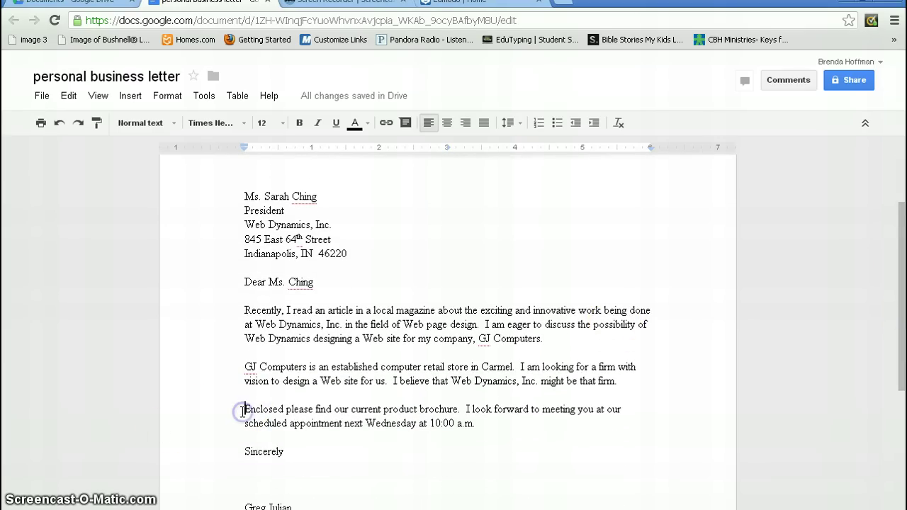
left_click(242, 410)
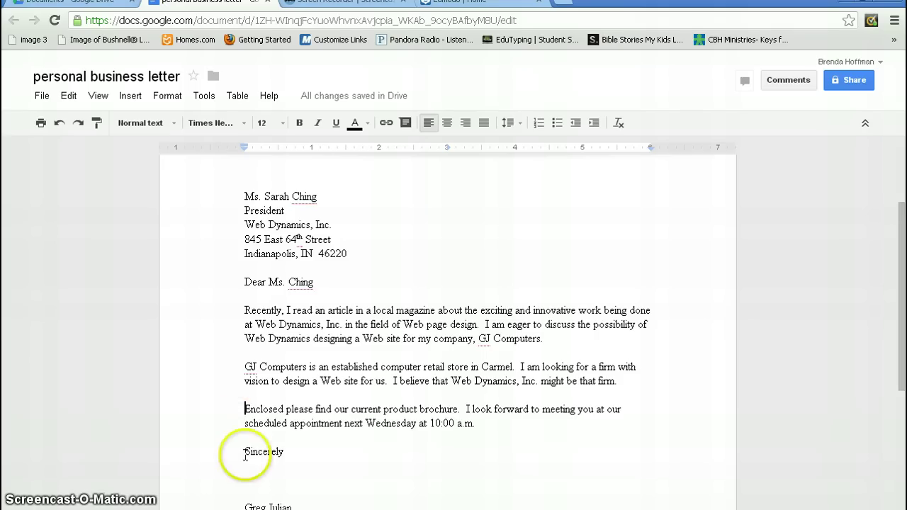
left_click(245, 452)
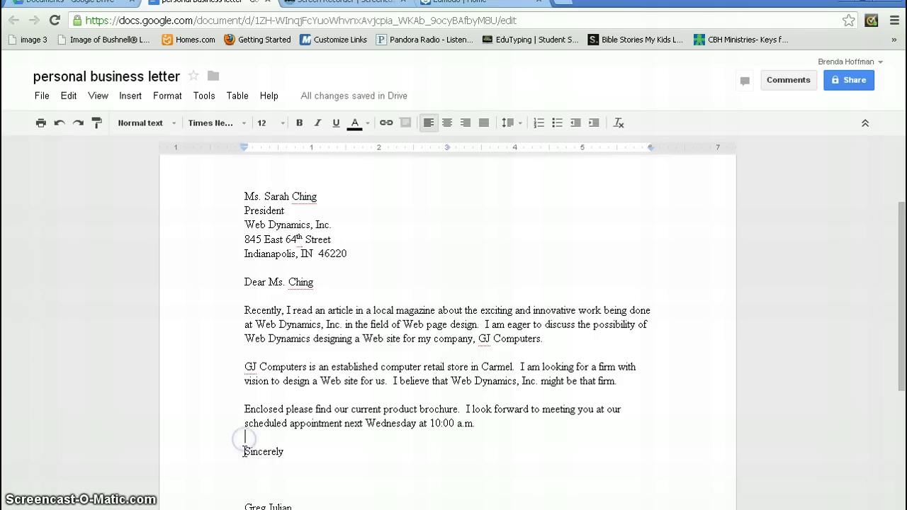
left_click_drag(897, 279, 898, 313)
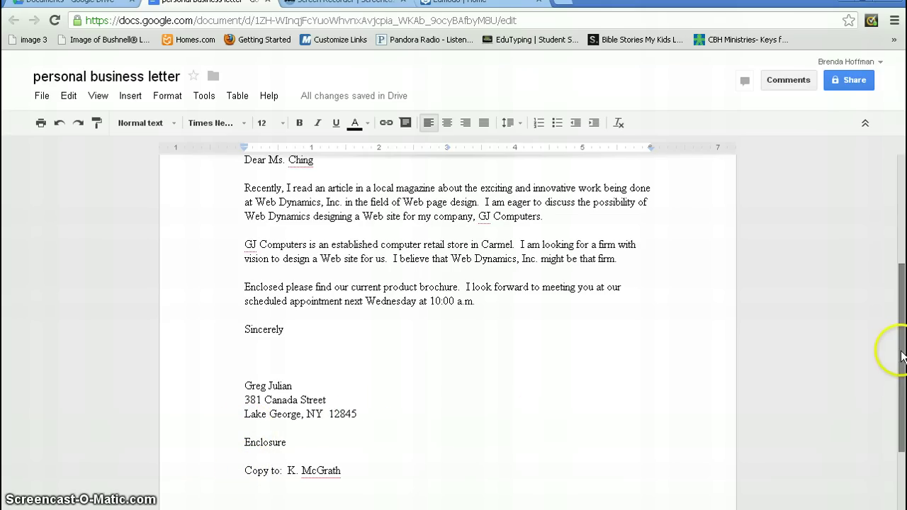
left_click_drag(899, 361, 901, 293)
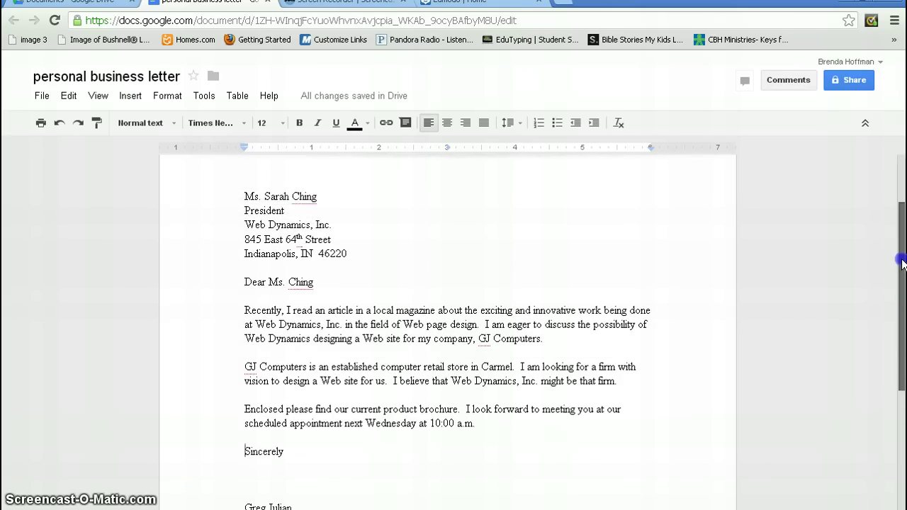
left_click_drag(901, 260, 903, 249)
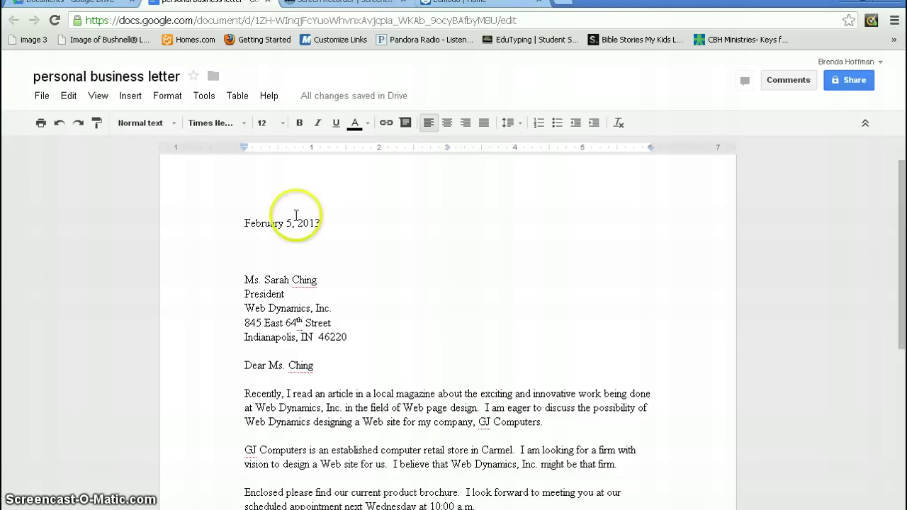
Preview the printed letter to examine its vertical placement on the page, and close the preview without printing
left_click(43, 97)
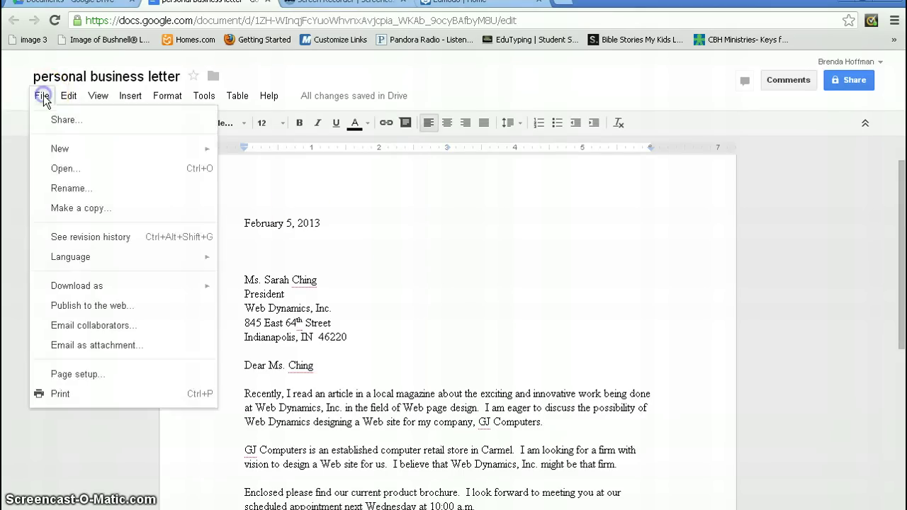
left_click(71, 395)
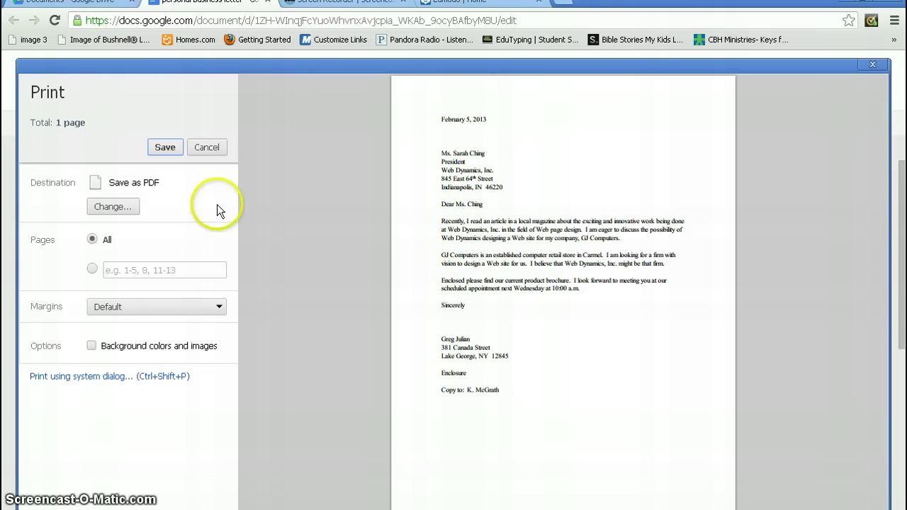
left_click(205, 147)
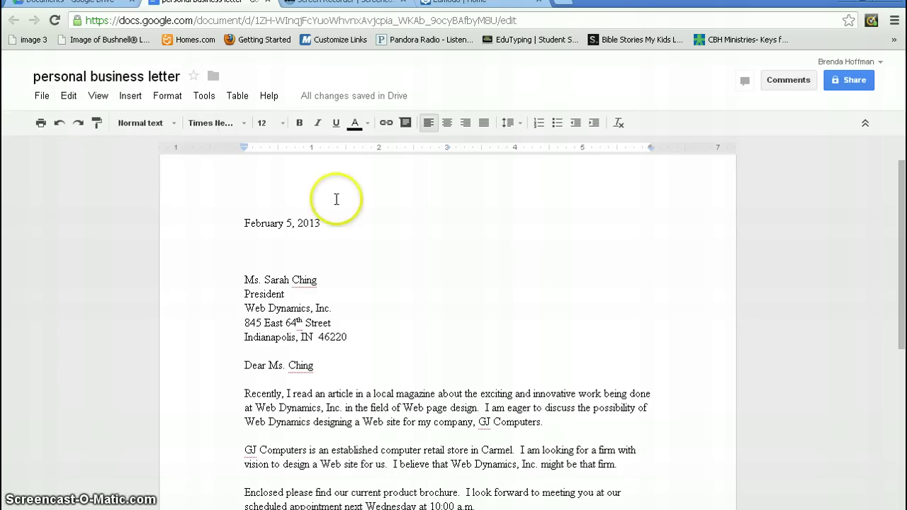
Insert three blank lines above the date line to move the whole letter down the page
left_click(244, 222)
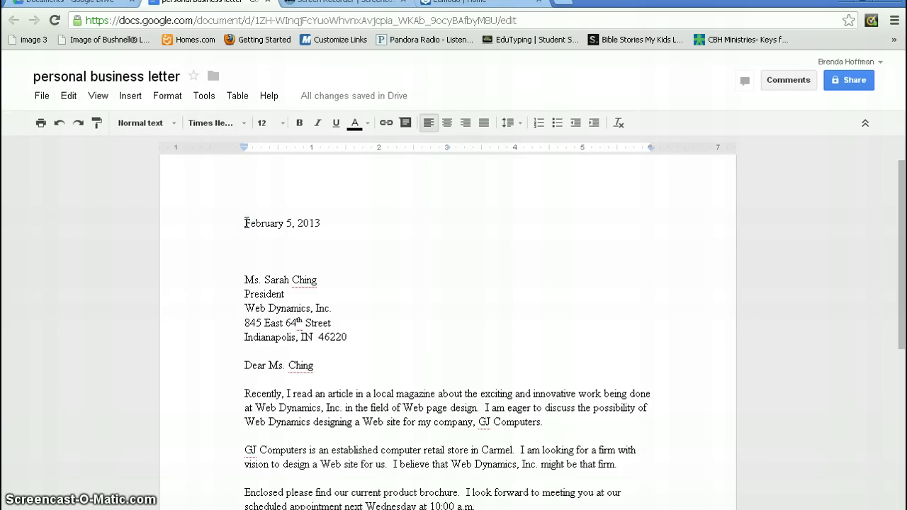
key("Return")
key("Return")
key("Return")
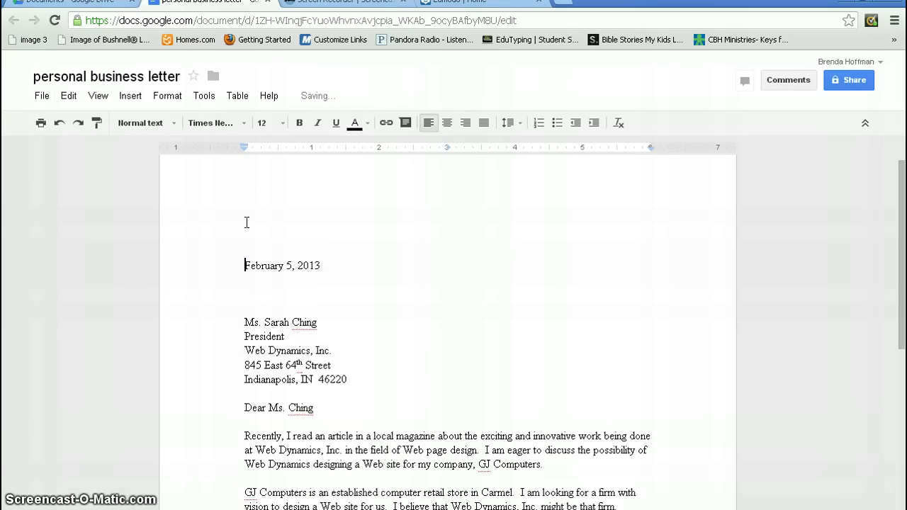
Preview the printed letter to check its vertical placement with the added blank lines, and close the preview without printing
left_click(71, 109)
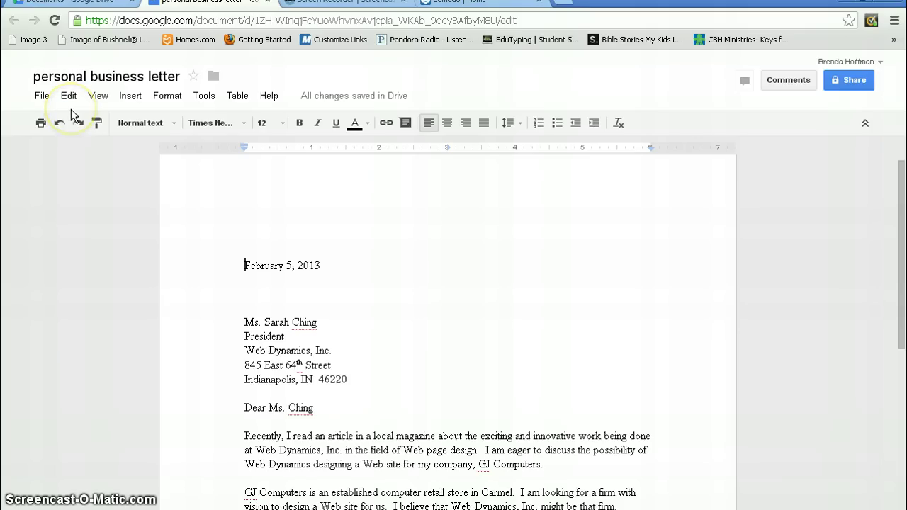
left_click(40, 95)
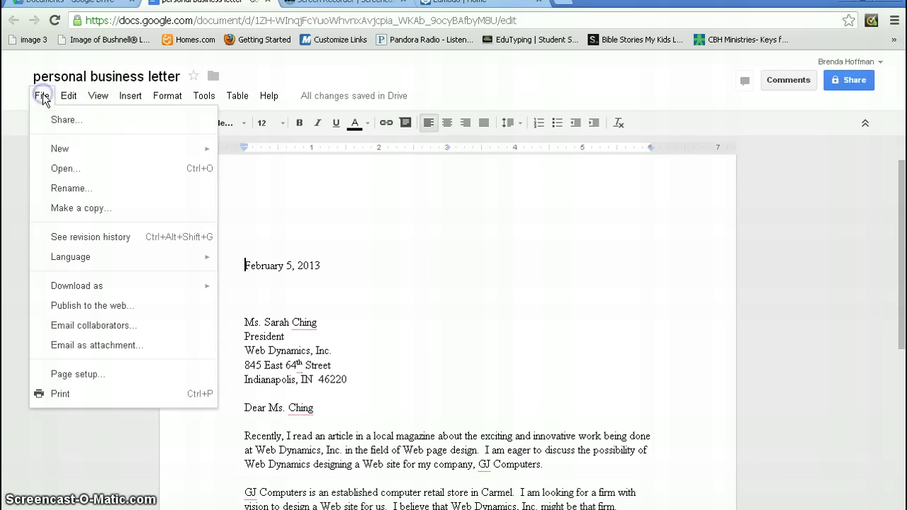
left_click(70, 394)
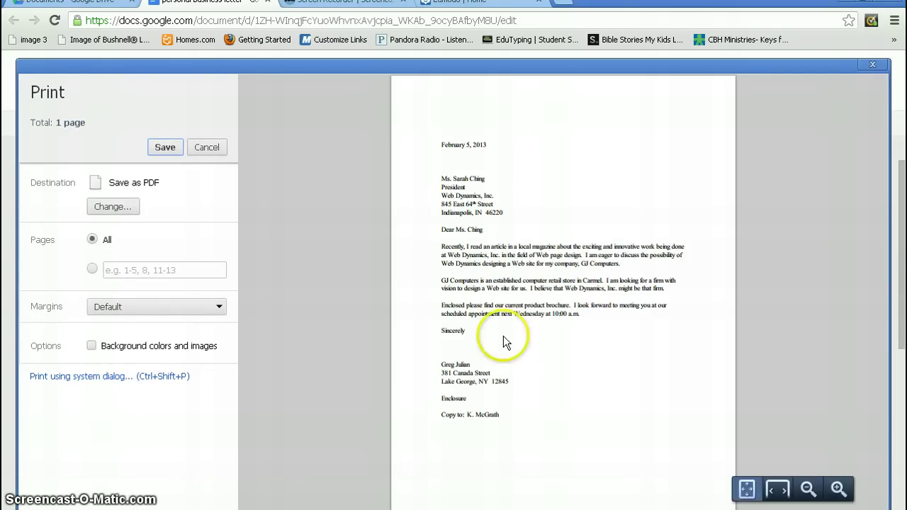
left_click(206, 147)
Insert one more blank line above the date line and check the letter's vertical placement in the print preview
key("Return")
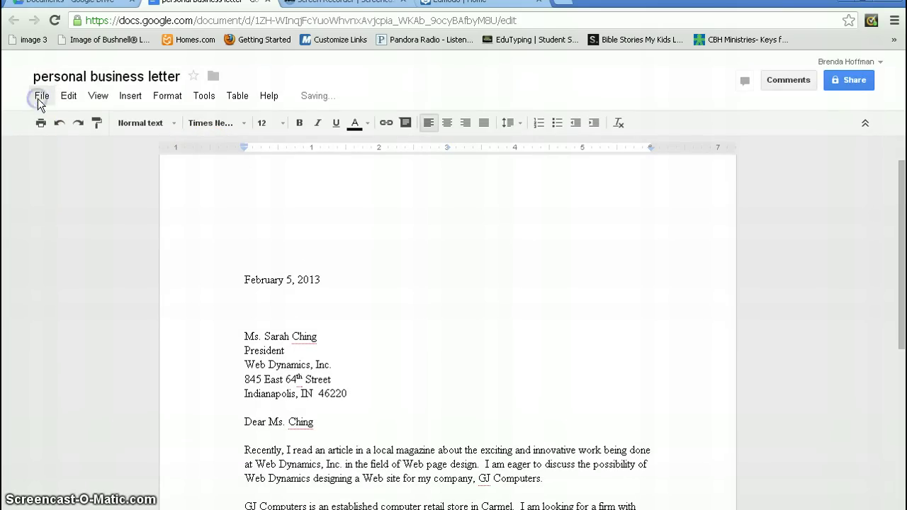
left_click(40, 96)
left_click(81, 393)
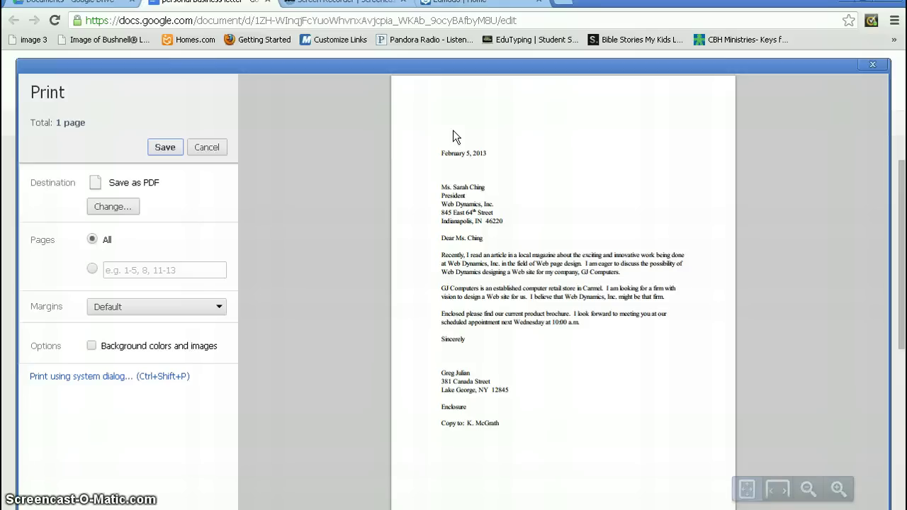
left_click(451, 95)
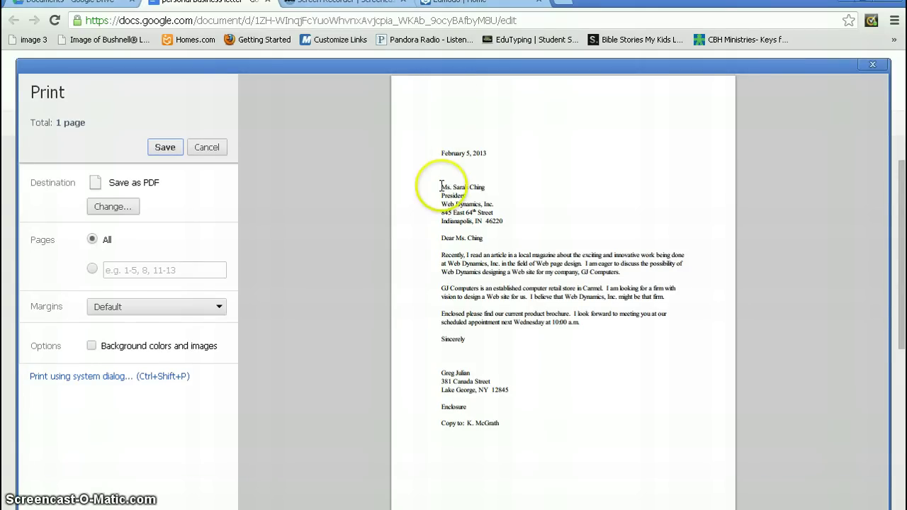